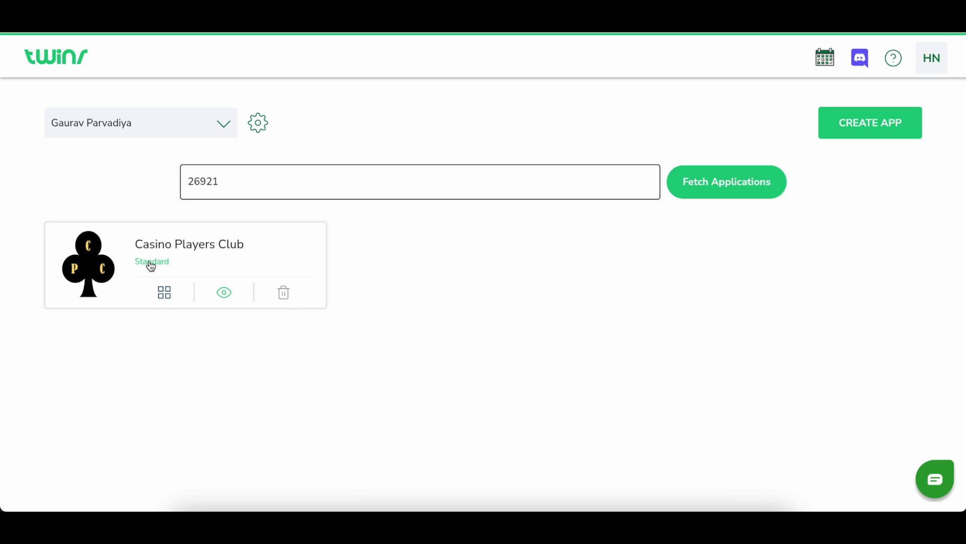
# Step: Open Casino Players Club and add app version number 1.6 from the version list
pyautogui.click(180, 256)
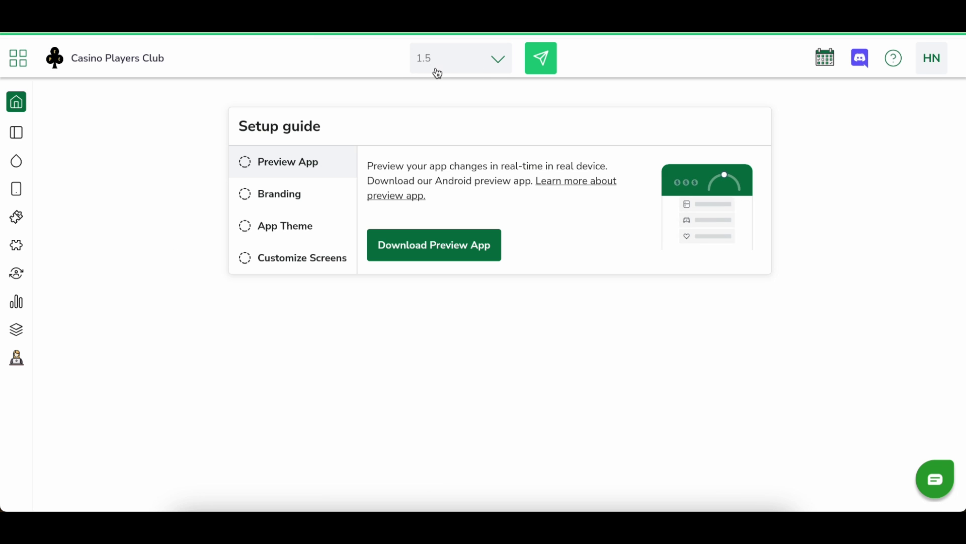
pyautogui.click(462, 68)
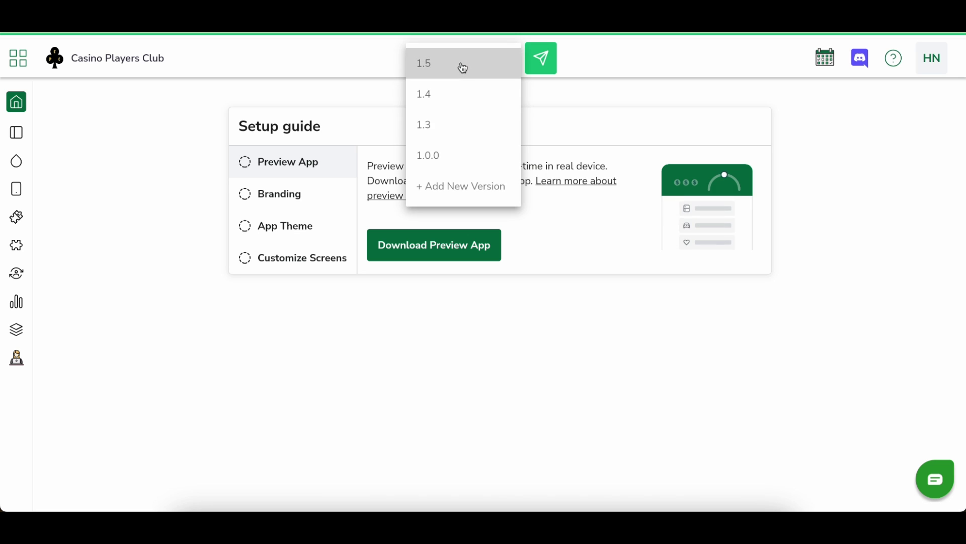
pyautogui.click(438, 196)
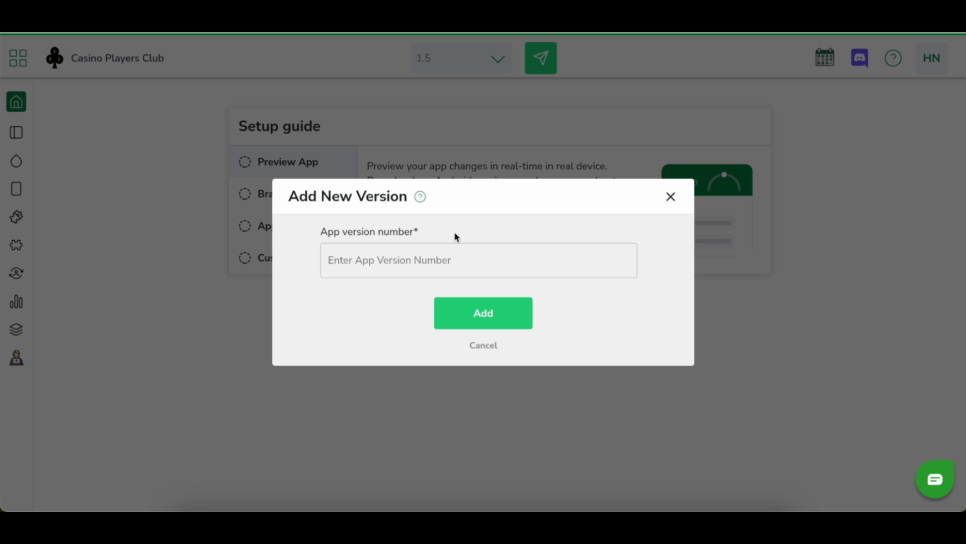
pyautogui.click(418, 260)
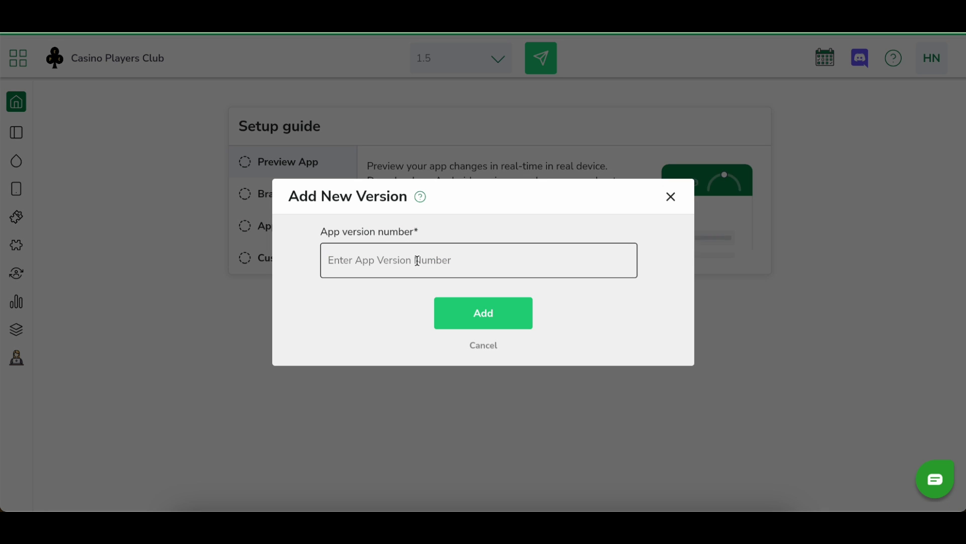
pyautogui.write('1.6')
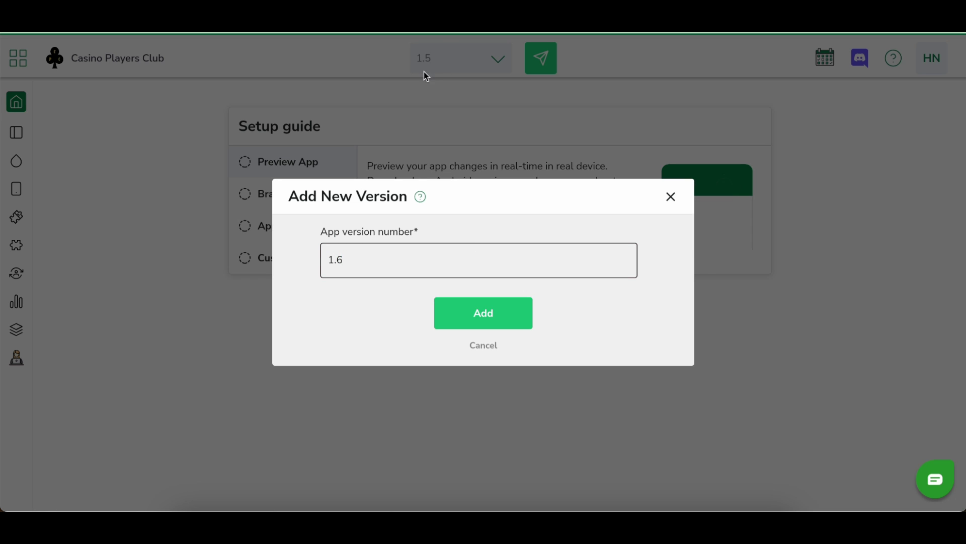
pyautogui.click(474, 312)
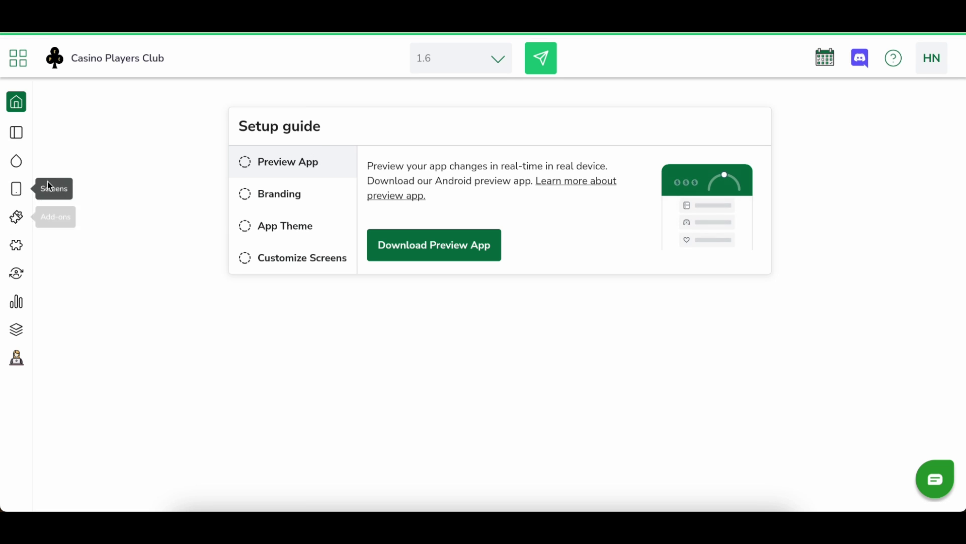
# Step: Request and confirm a new Android build for version 1.6 from Build History
pyautogui.click(16, 188)
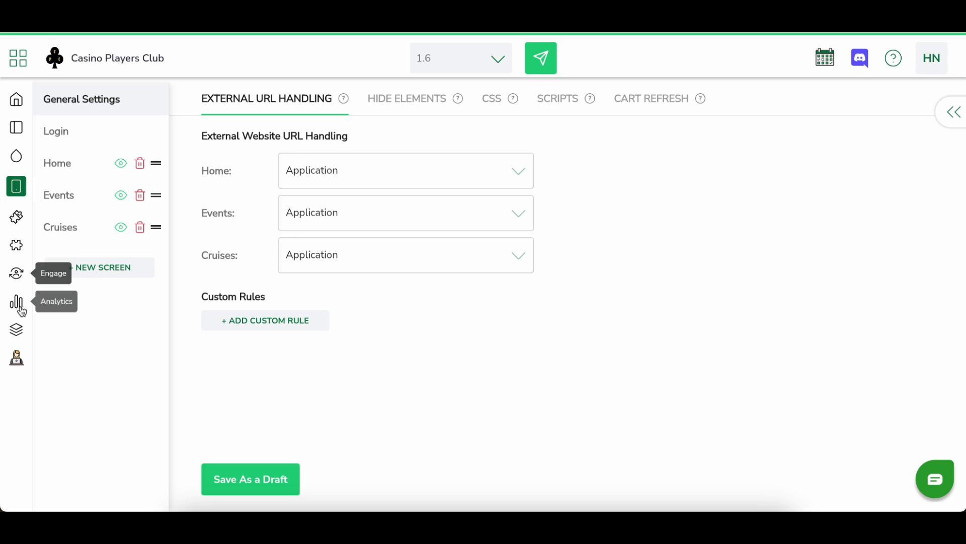
pyautogui.click(20, 335)
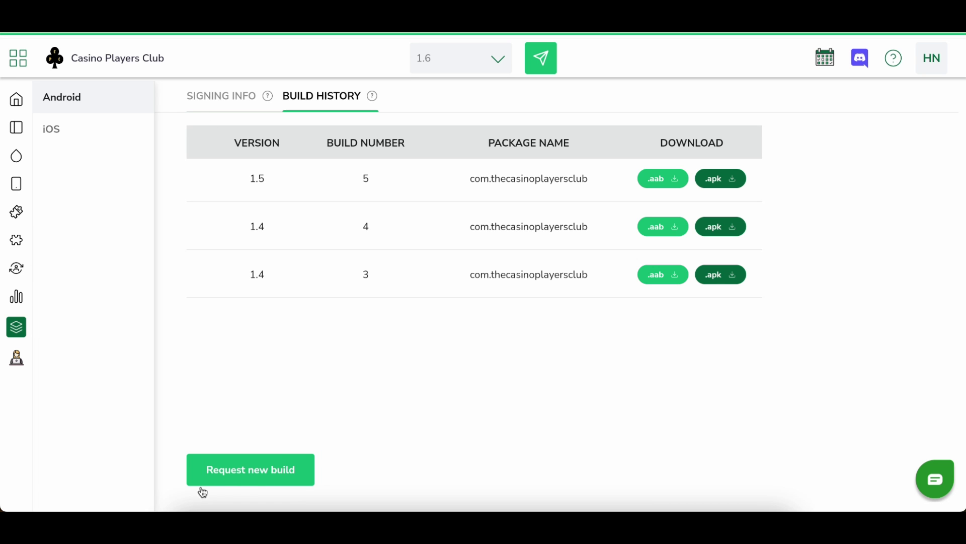
pyautogui.click(250, 469)
pyautogui.click(461, 330)
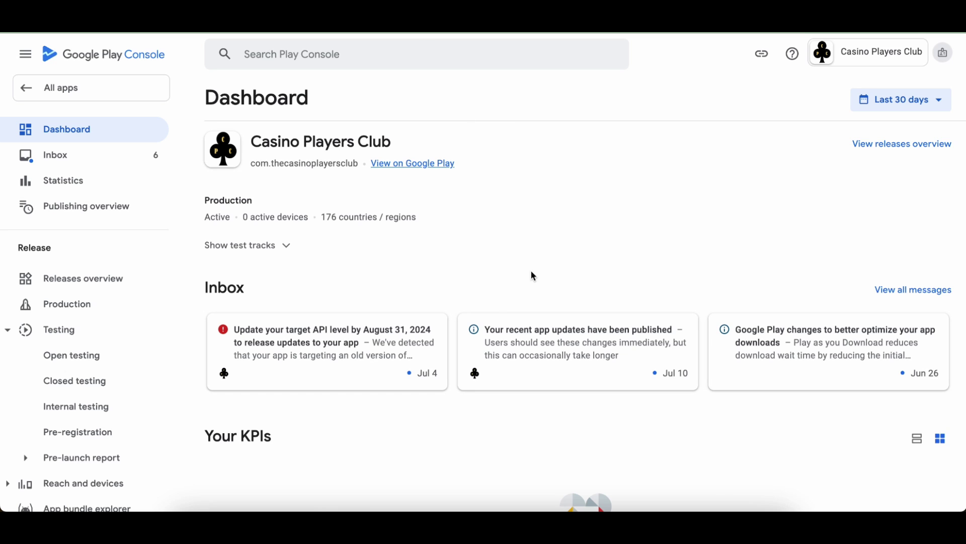
# Step: Navigate to the Casino Players Club Production track under Release
pyautogui.click(72, 135)
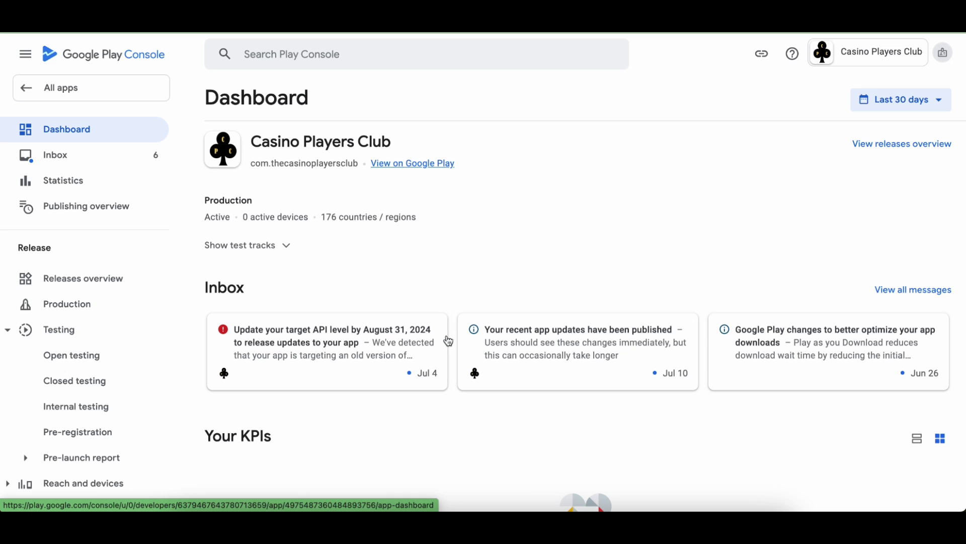
pyautogui.scroll(-1, 447, 340)
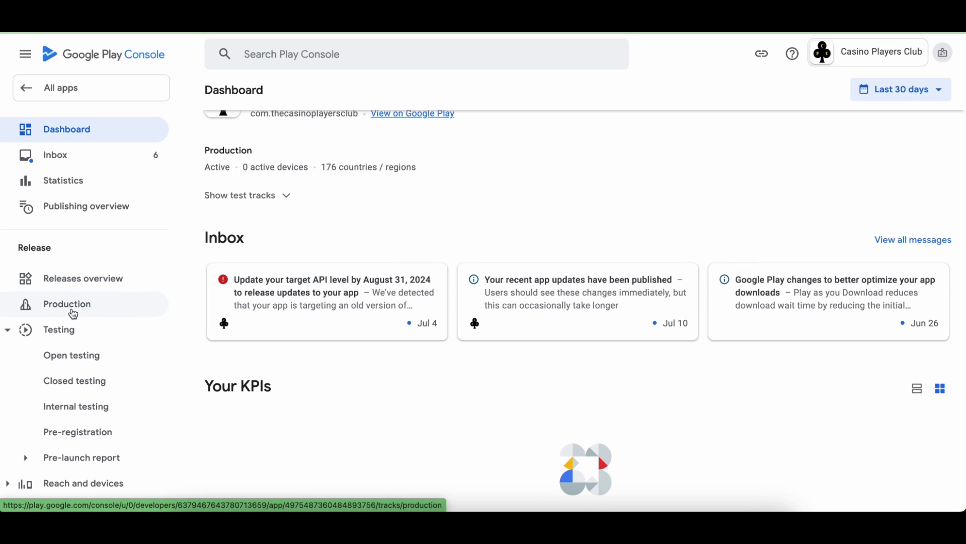
pyautogui.click(67, 314)
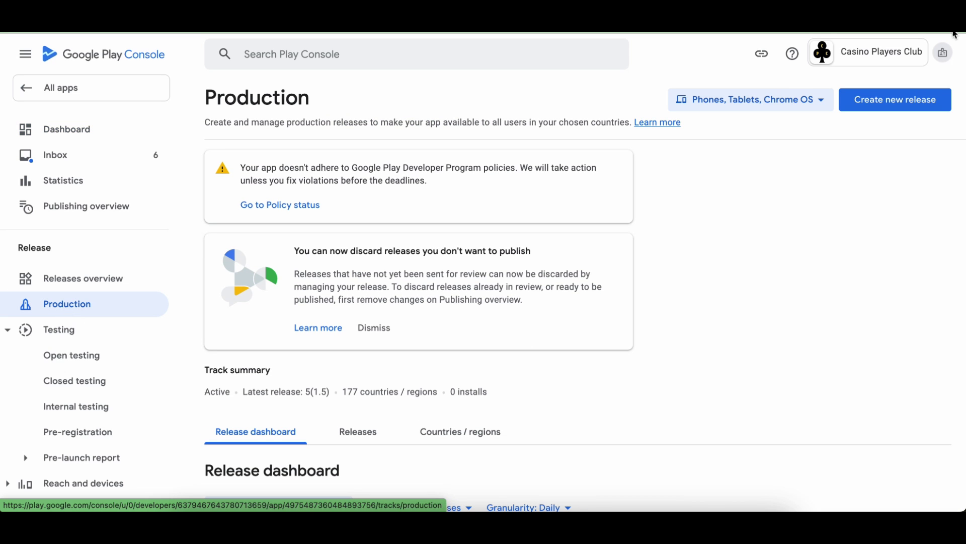
pyautogui.click(876, 100)
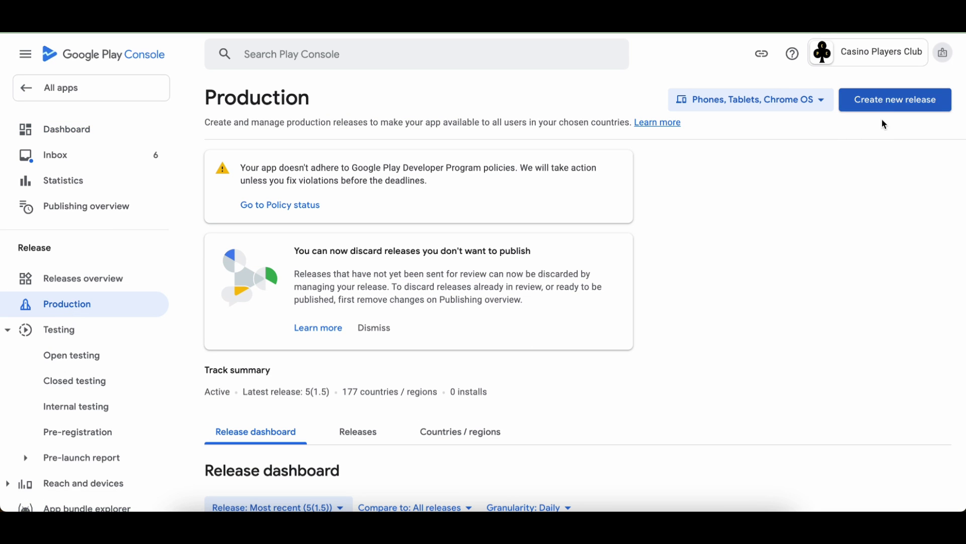
# Step: Begin a new production release and scroll to its App bundles section
pyautogui.click(881, 101)
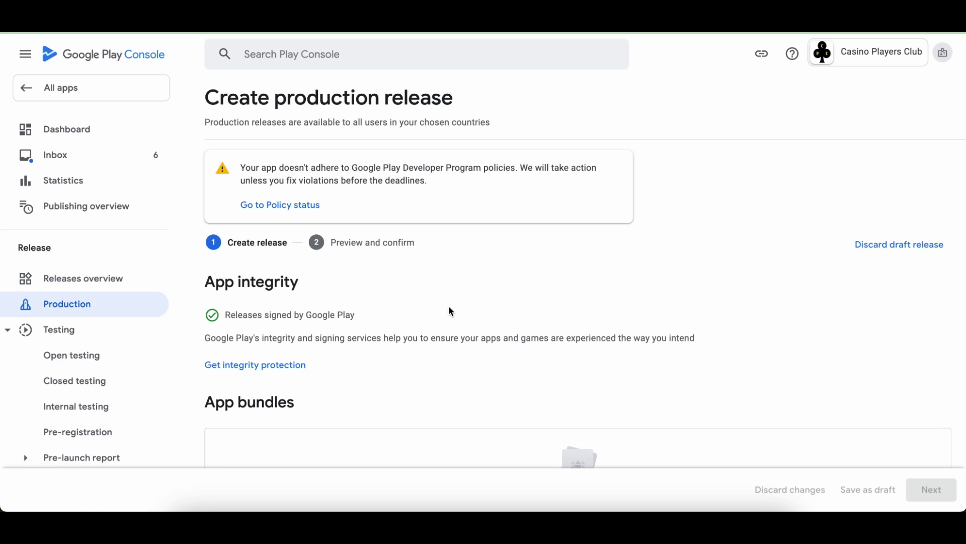
pyautogui.scroll(-5, 451, 310)
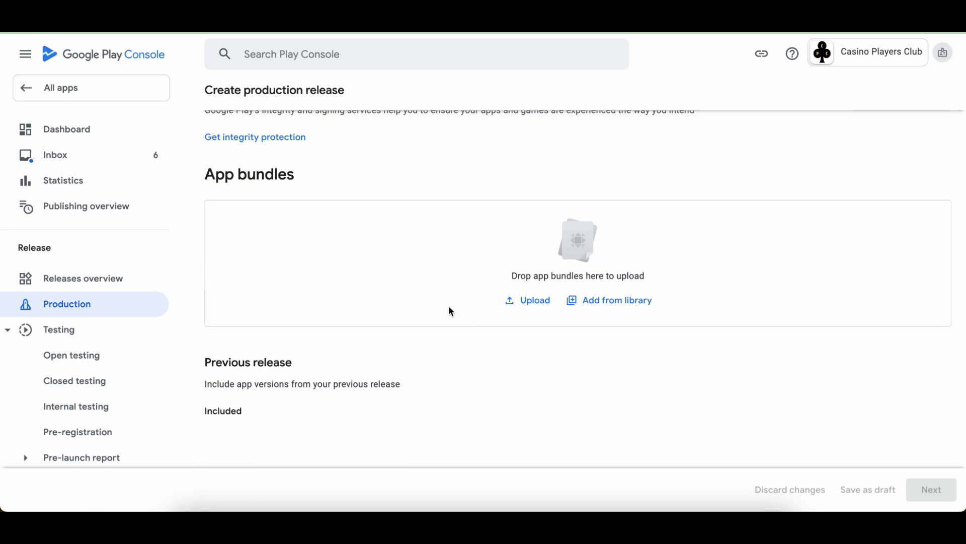
pyautogui.scroll(-2, 451, 311)
pyautogui.scroll(2, 451, 311)
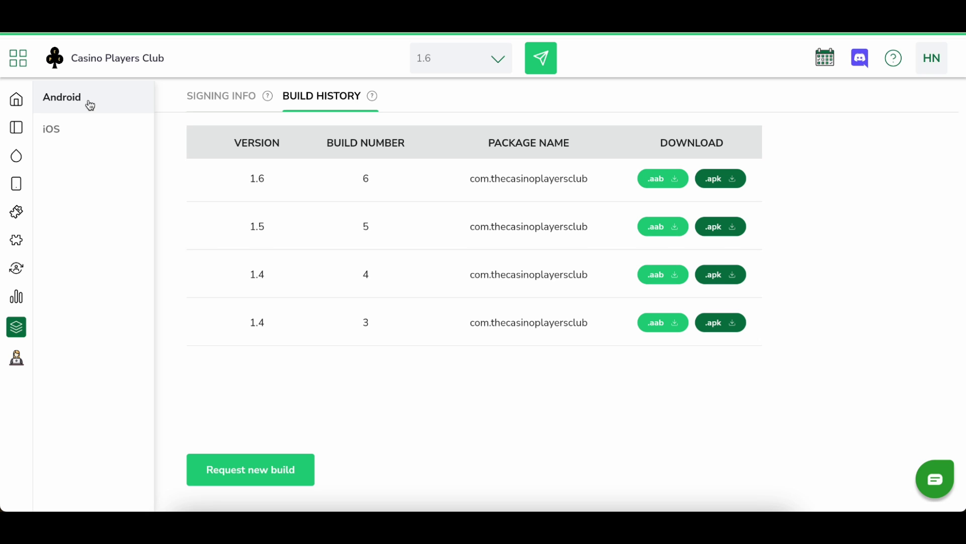
# Step: Download the version 1.6 .aab bundle from build 6 in Build History
pyautogui.click(658, 184)
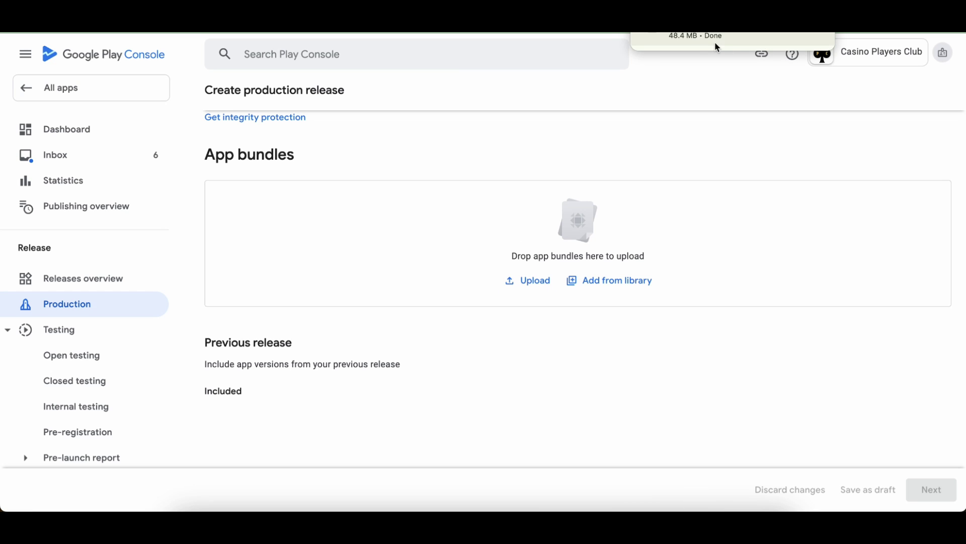
# Step: Drag the downloaded 1.6 .aab into App bundles, which auto-names the release 6 (1.6)
pyautogui.moveTo(717, 48)
pyautogui.mouseDown()
pyautogui.moveTo(739, 132)
pyautogui.moveTo(486, 255)
pyautogui.mouseUp()
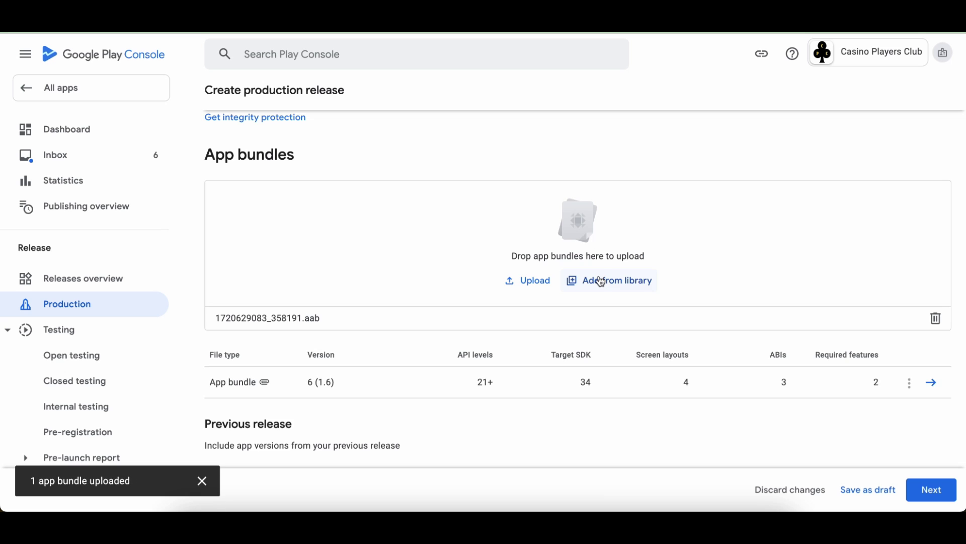
pyautogui.scroll(-3, 699, 384)
pyautogui.scroll(3, 700, 384)
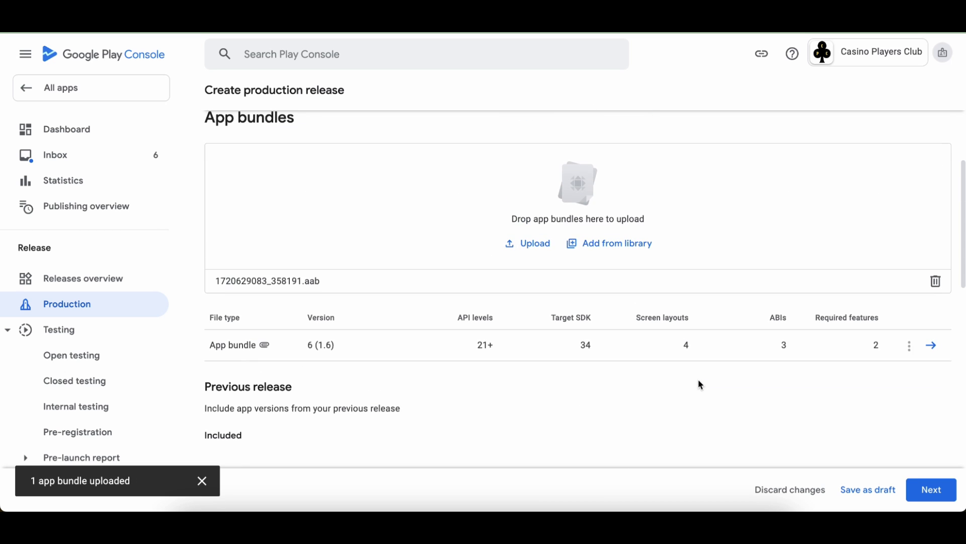
pyautogui.scroll(-3, 651, 375)
pyautogui.scroll(-10, 651, 376)
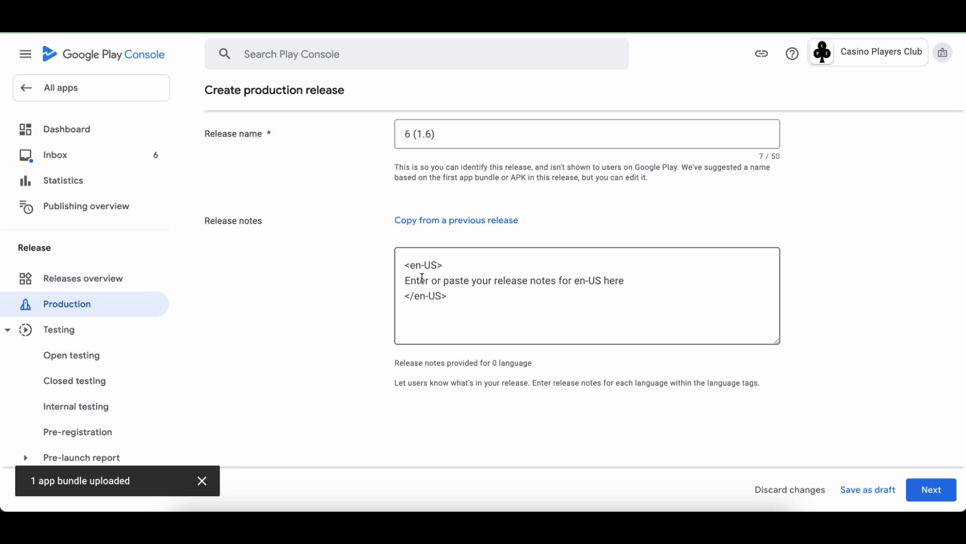
# Step: Select the placeholder release notes, preview the 6 (1.6) release, and save it
pyautogui.moveTo(405, 280); pyautogui.dragTo(636, 278)
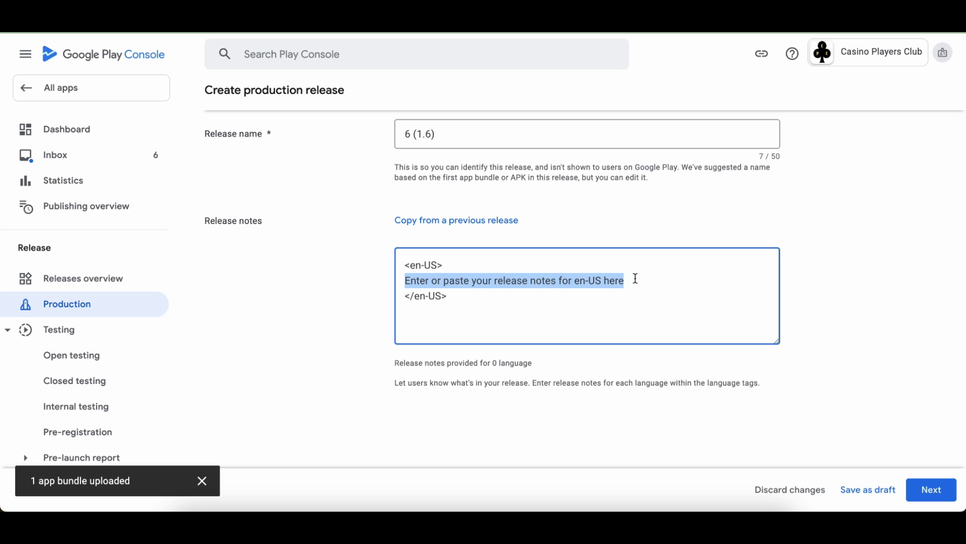
pyautogui.click(931, 495)
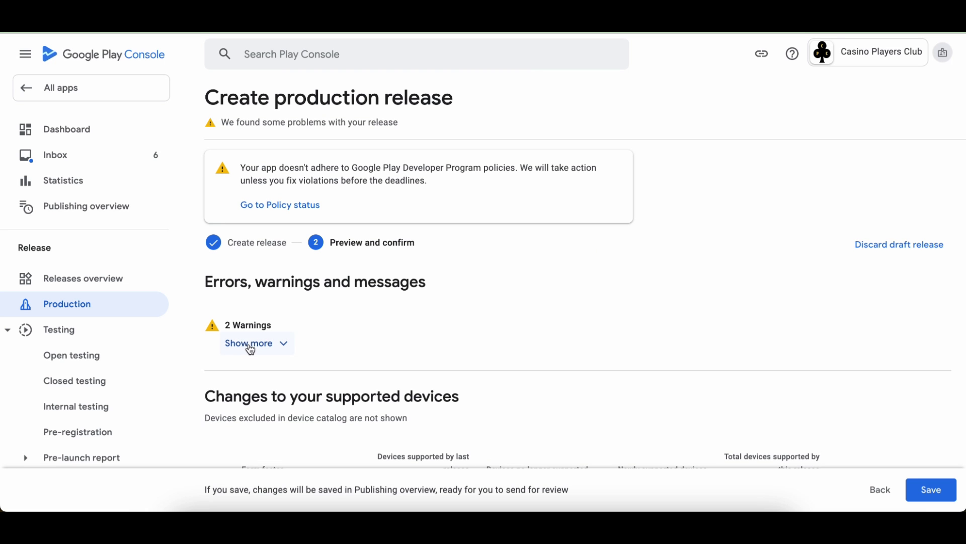
pyautogui.scroll(-15, 251, 347)
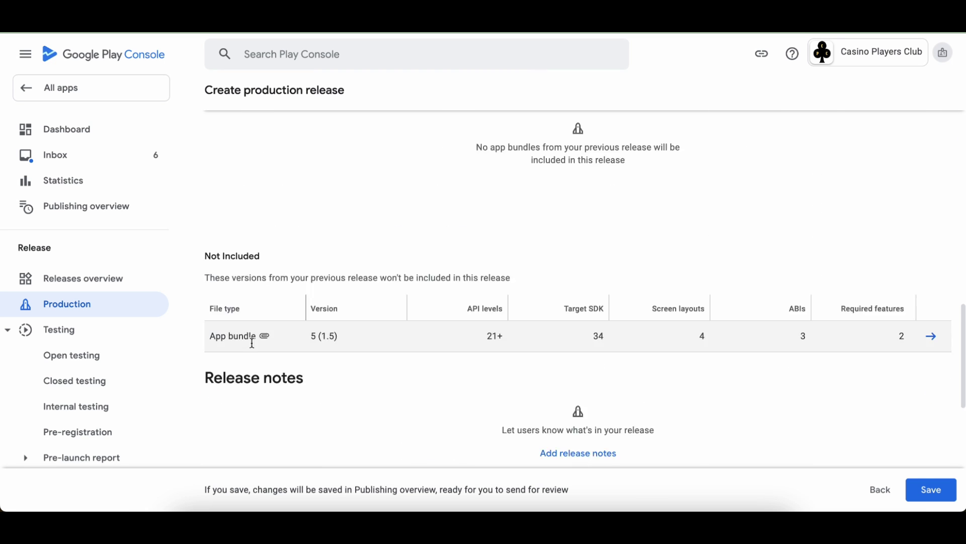
pyautogui.click(922, 482)
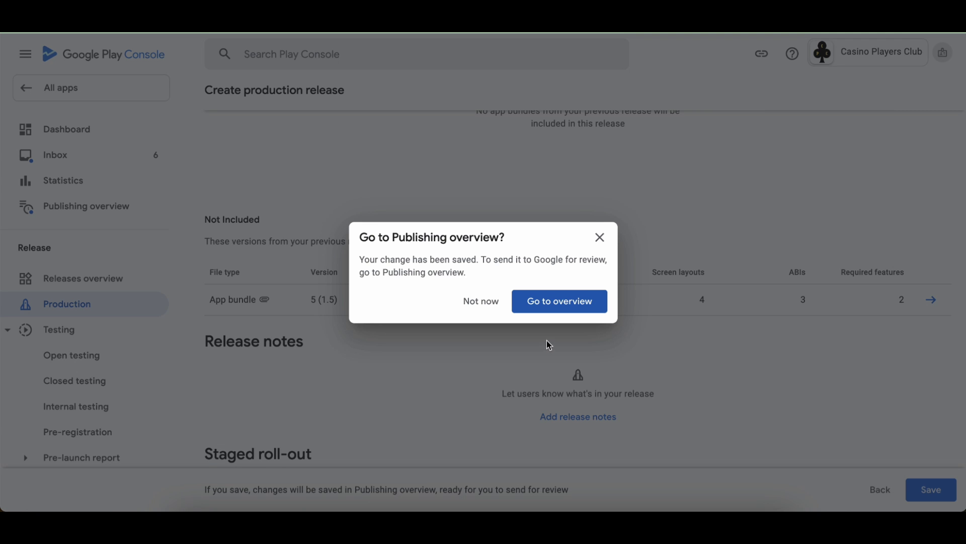
# Step: From the publishing overview, send the one pending 6 (1.6) change to Google for review
pyautogui.click(555, 303)
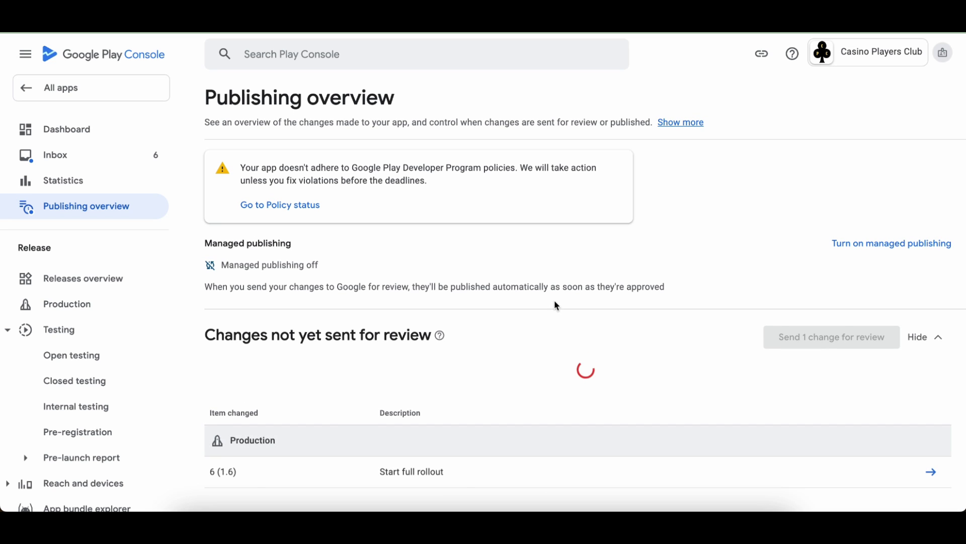
pyautogui.scroll(-5, 619, 369)
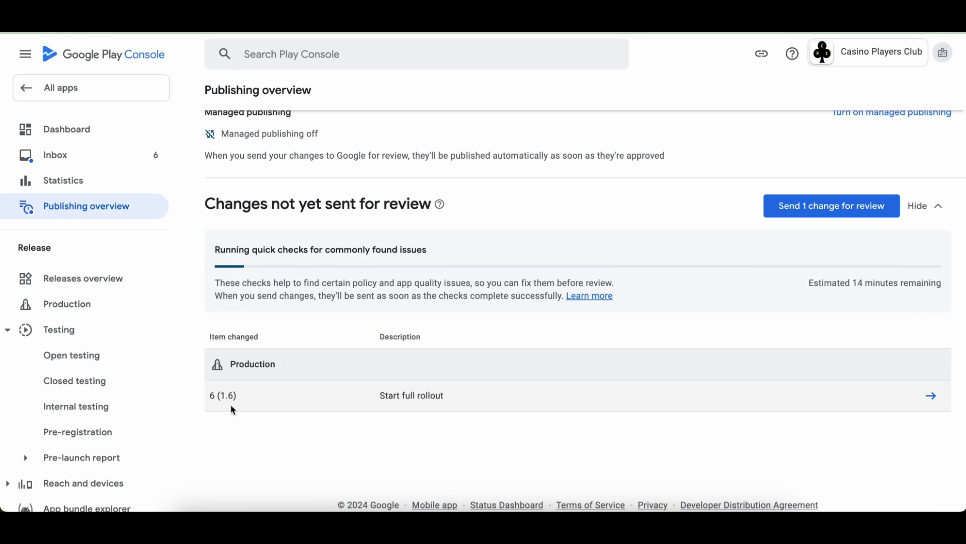
pyautogui.click(828, 210)
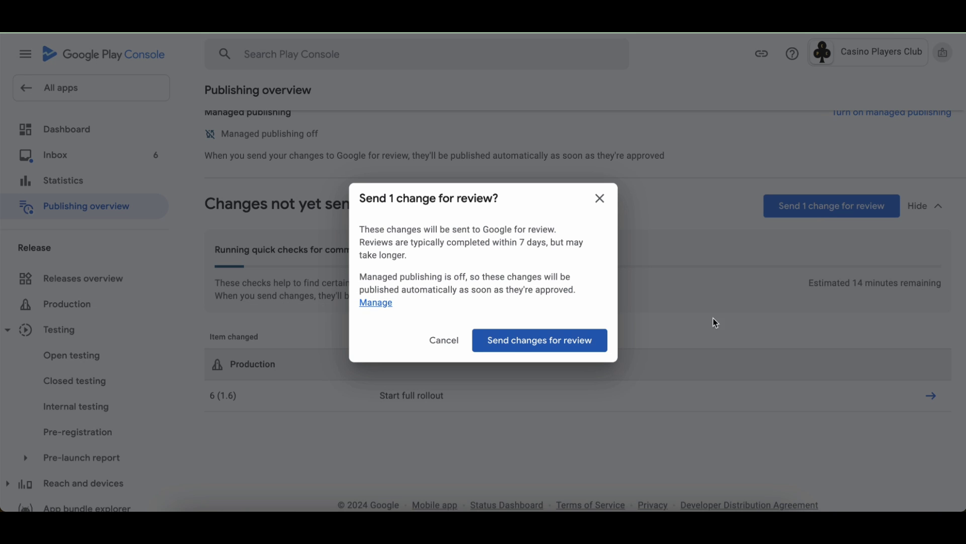
pyautogui.click(516, 351)
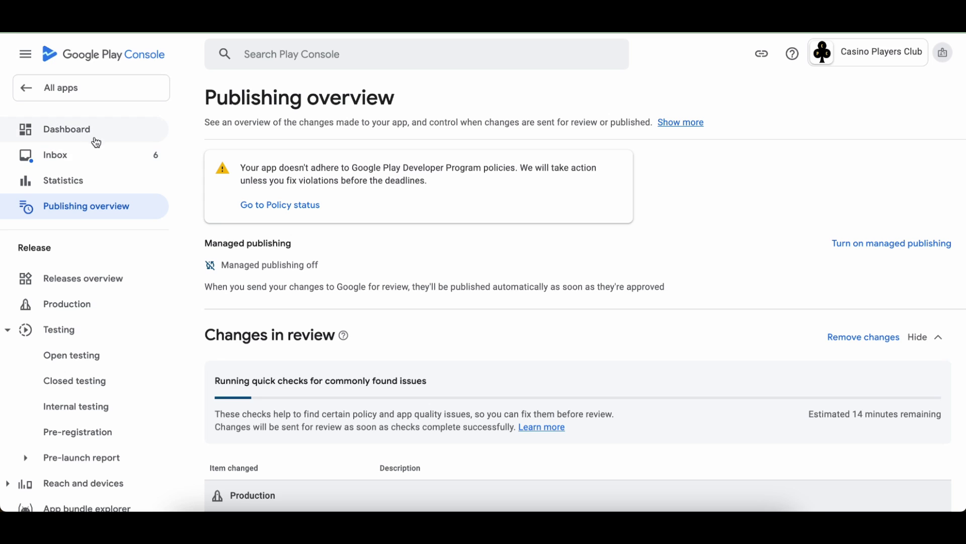
# Step: Go to the Dashboard and highlight the In review update status
pyautogui.click(64, 139)
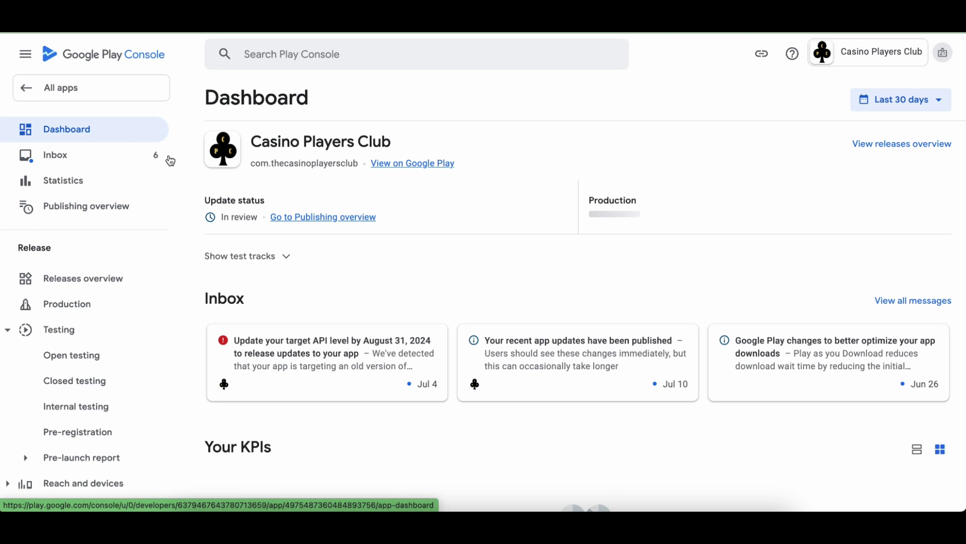
pyautogui.moveTo(222, 222); pyautogui.dragTo(259, 224)
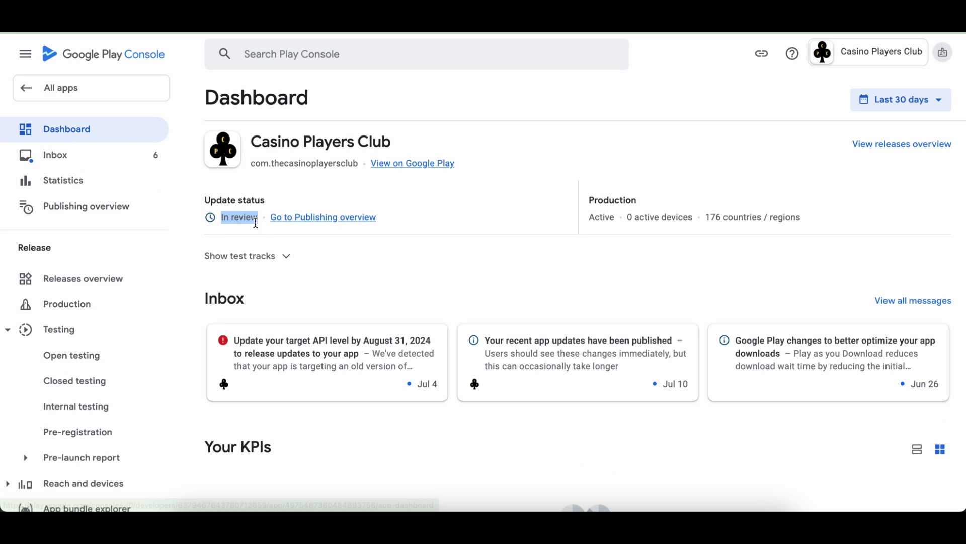